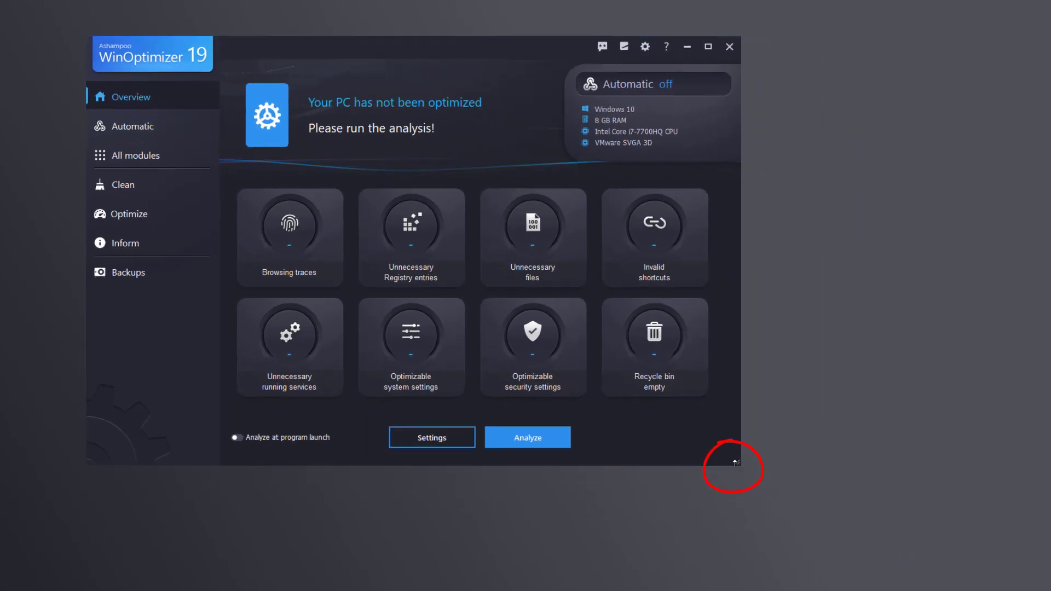
Step: Enlarge the WinOptimizer window so the Overview shows separate browser-trace tiles
{"action": "left_click_drag", "start_coordinate": [737, 462], "coordinate": [974, 557]}
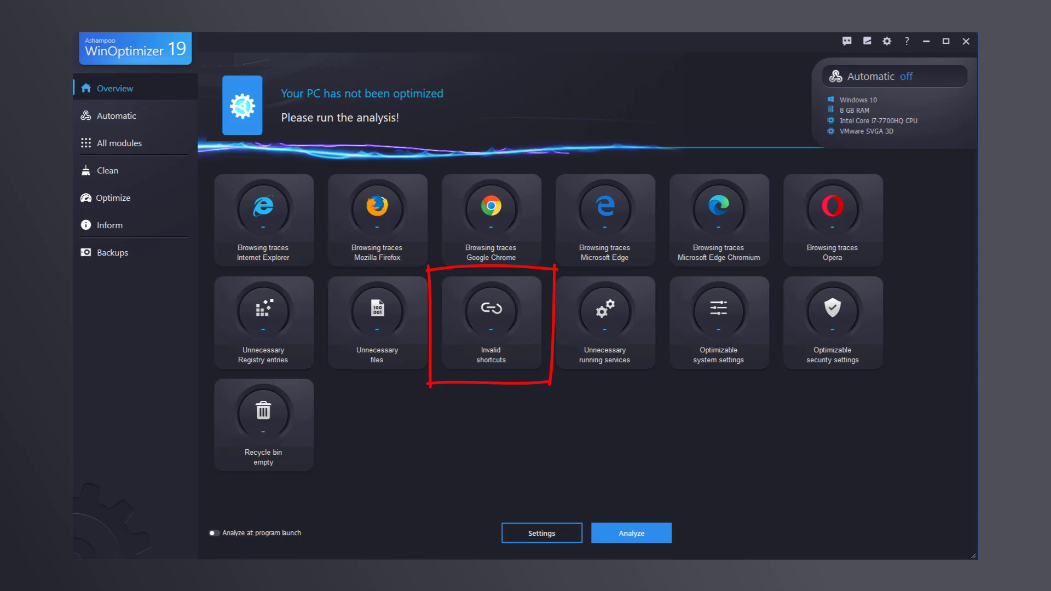
Step: Run the Overview analysis, which finds 7098 objects totalling 936 MB
{"action": "left_click", "coordinate": [660, 532]}
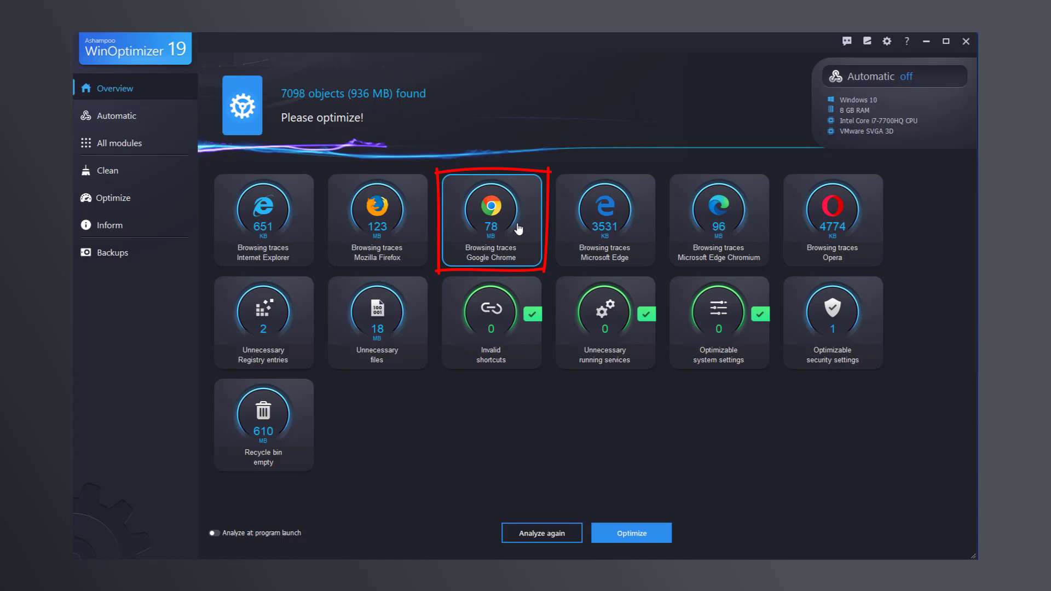
Step: In Google Chrome's browsing traces, show only cookies and filter them by 'asha'
{"action": "left_click", "coordinate": [519, 229]}
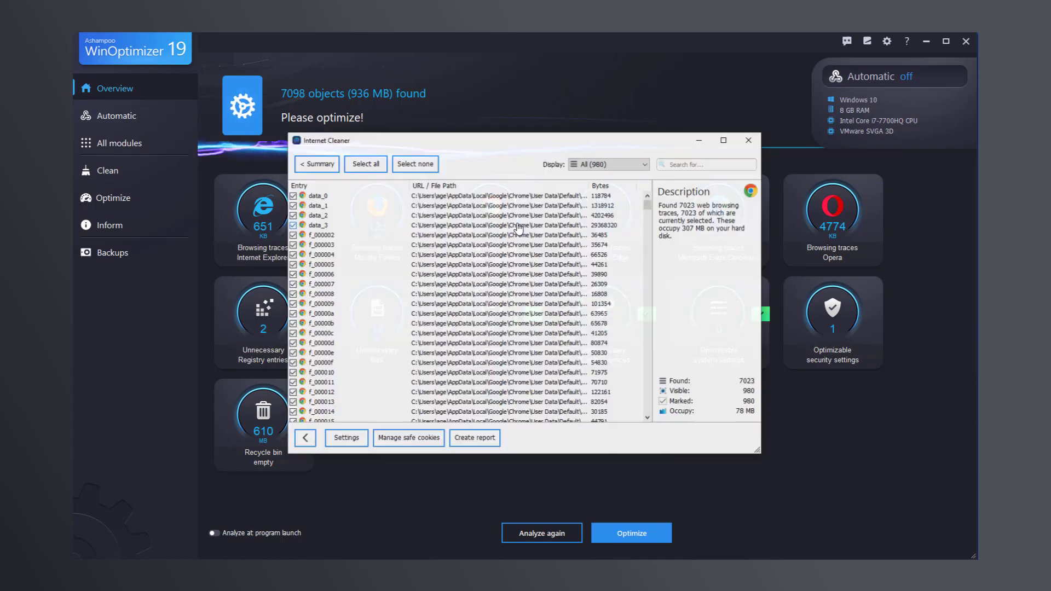
{"action": "left_click", "coordinate": [630, 165]}
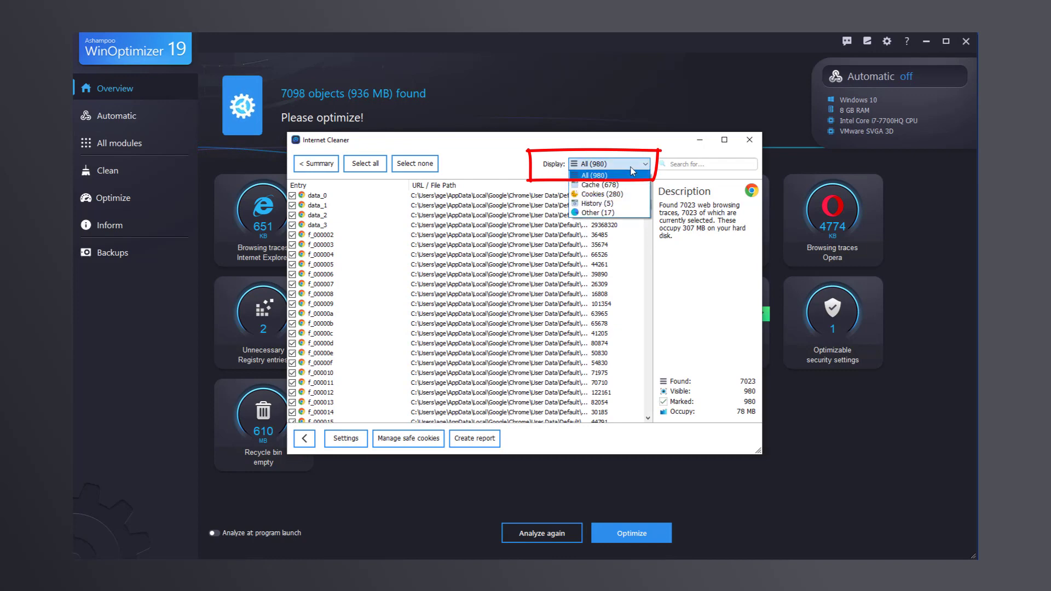
{"action": "left_click", "coordinate": [621, 195]}
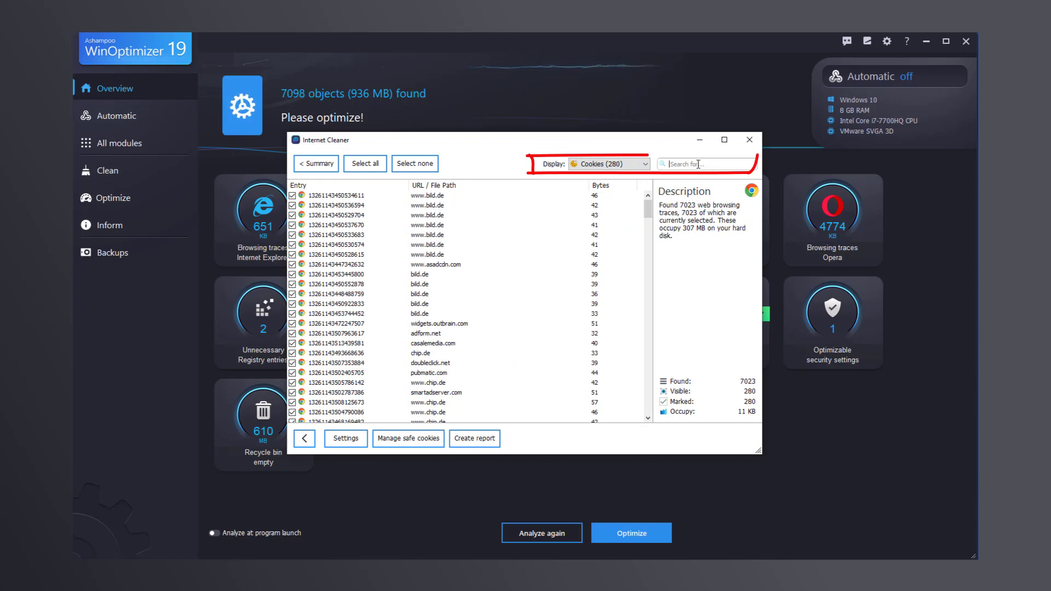
{"action": "left_click", "coordinate": [698, 163]}
{"action": "type", "text": "ashampoo"}
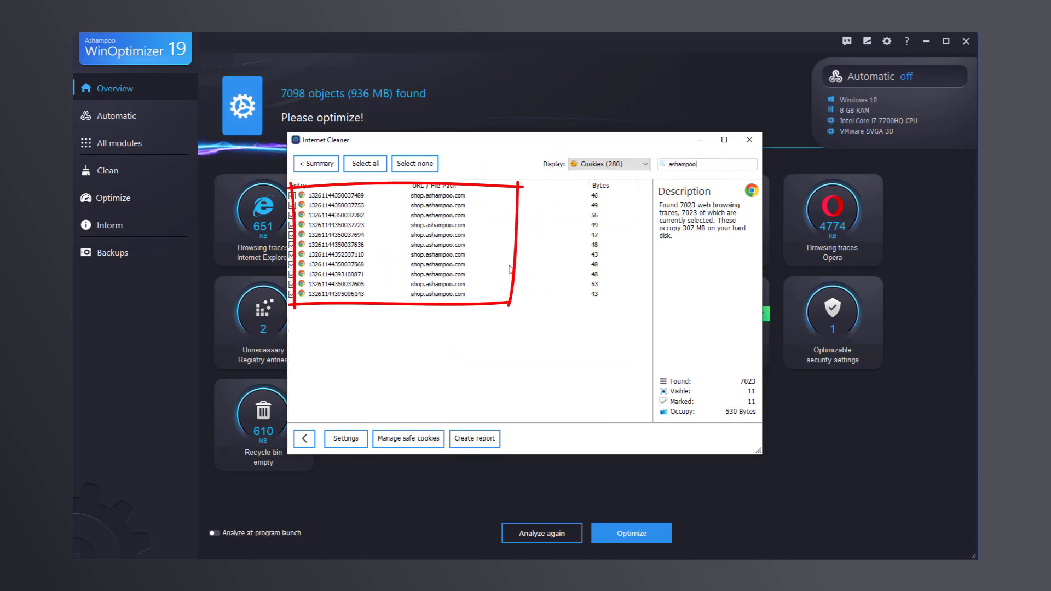
Step: Mark all 11 shop.ashampoo.com cookies as secure cookies and close the Internet Cleaner
{"action": "key", "text": "ctrl+a"}
{"action": "right_click", "coordinate": [536, 243]}
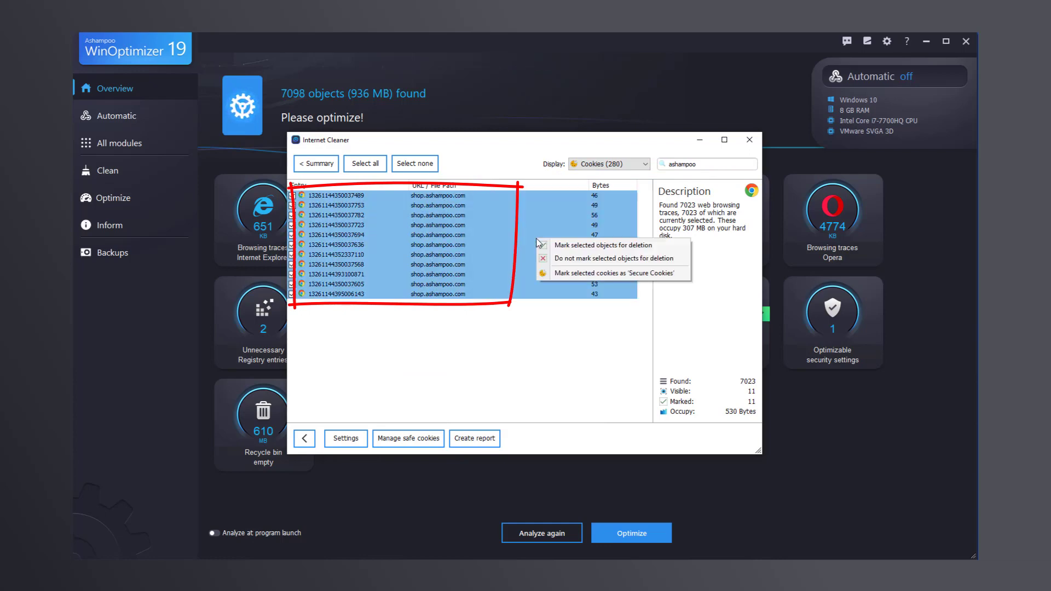
{"action": "left_click", "coordinate": [570, 277]}
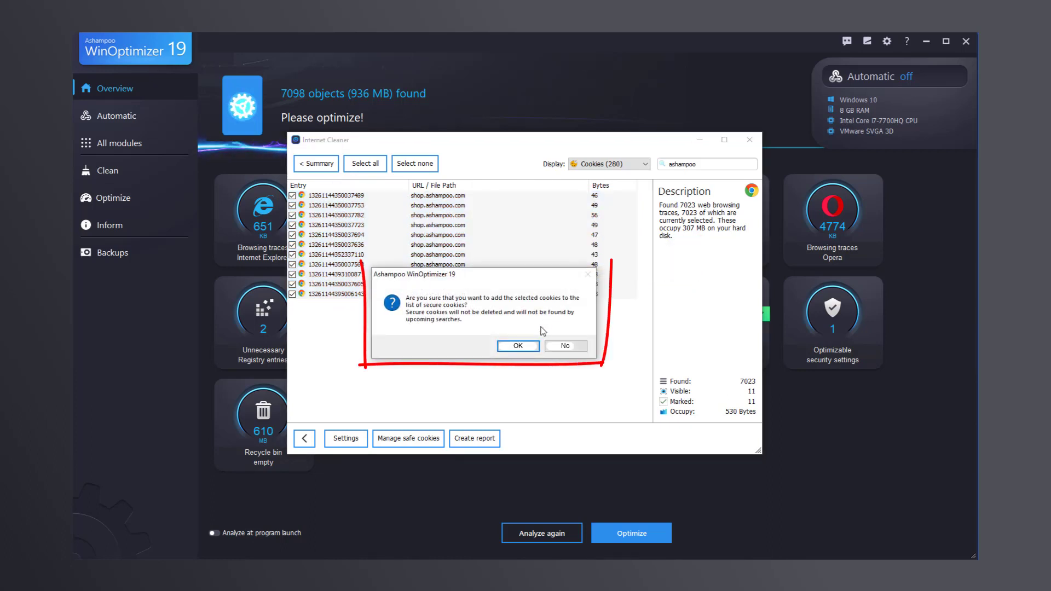
{"action": "left_click", "coordinate": [517, 349]}
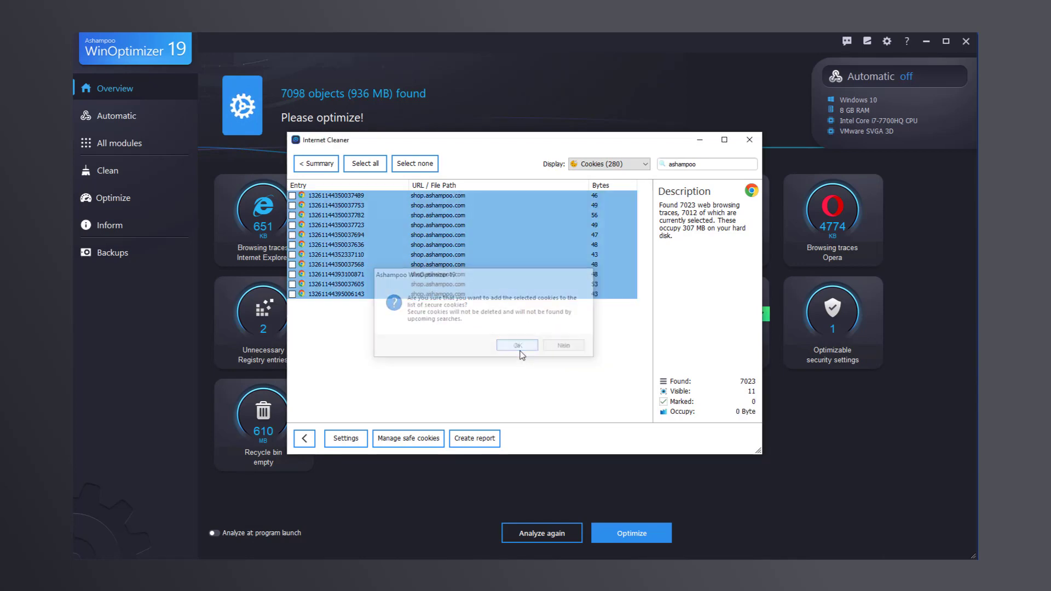
{"action": "left_click", "coordinate": [750, 140]}
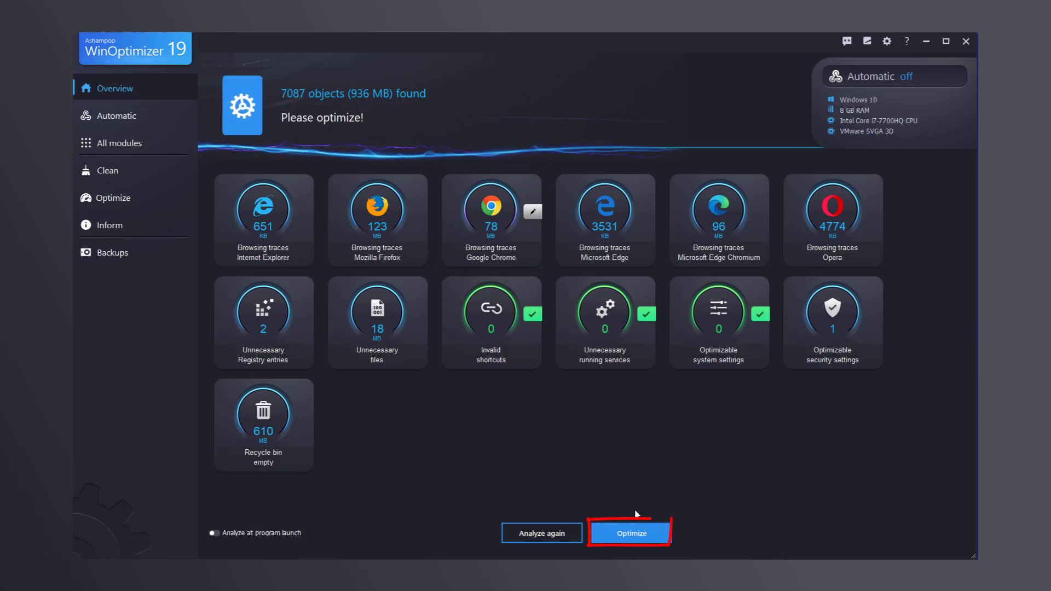
Step: Optimize the PC, clearing every category's findings
{"action": "left_click", "coordinate": [630, 533]}
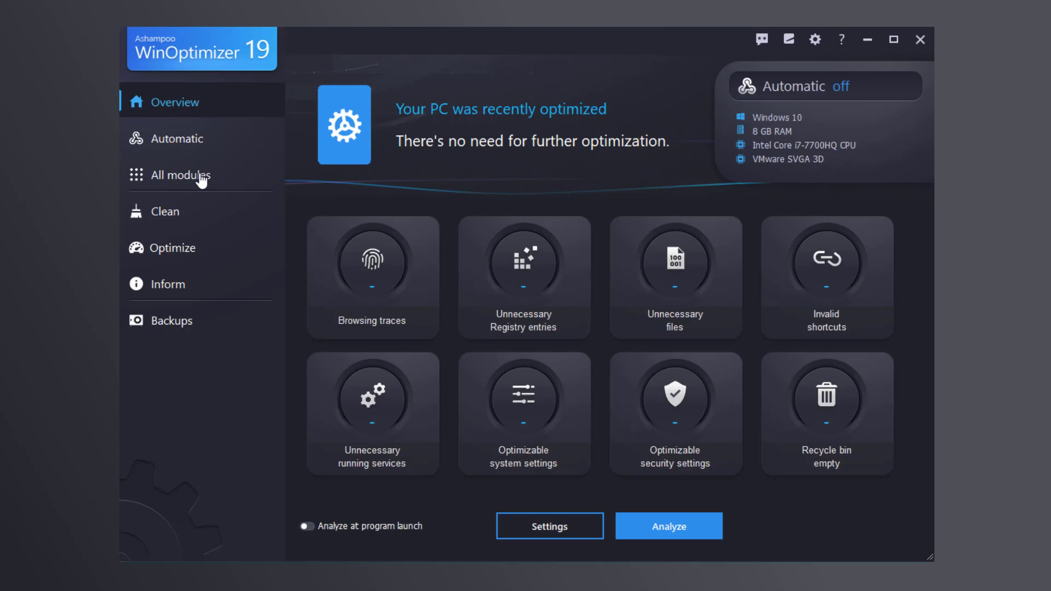
Step: Browse the Privacy Manager's Apps, Windows Update, Internet, Shares, System and Media Player pages, ending on Telemetry
{"action": "left_click", "coordinate": [203, 179]}
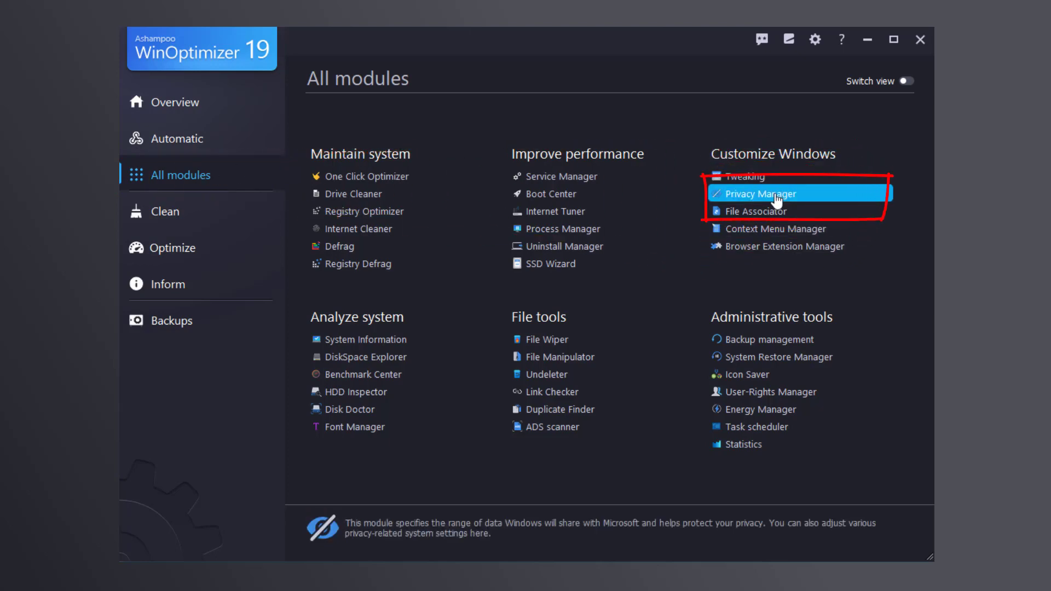
{"action": "left_click", "coordinate": [761, 194]}
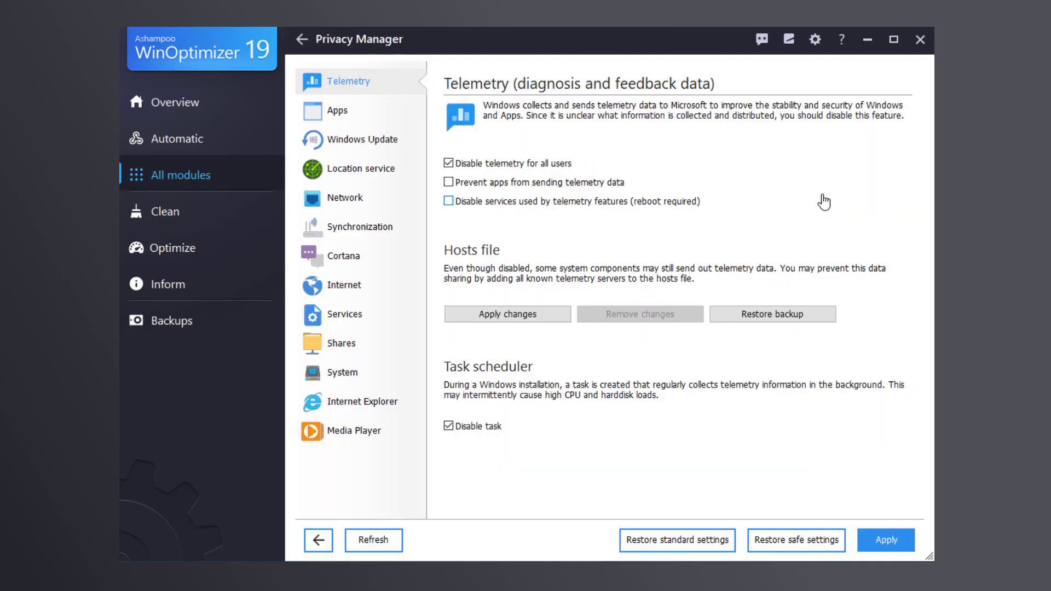
{"action": "left_click", "coordinate": [328, 116]}
{"action": "left_click", "coordinate": [345, 141]}
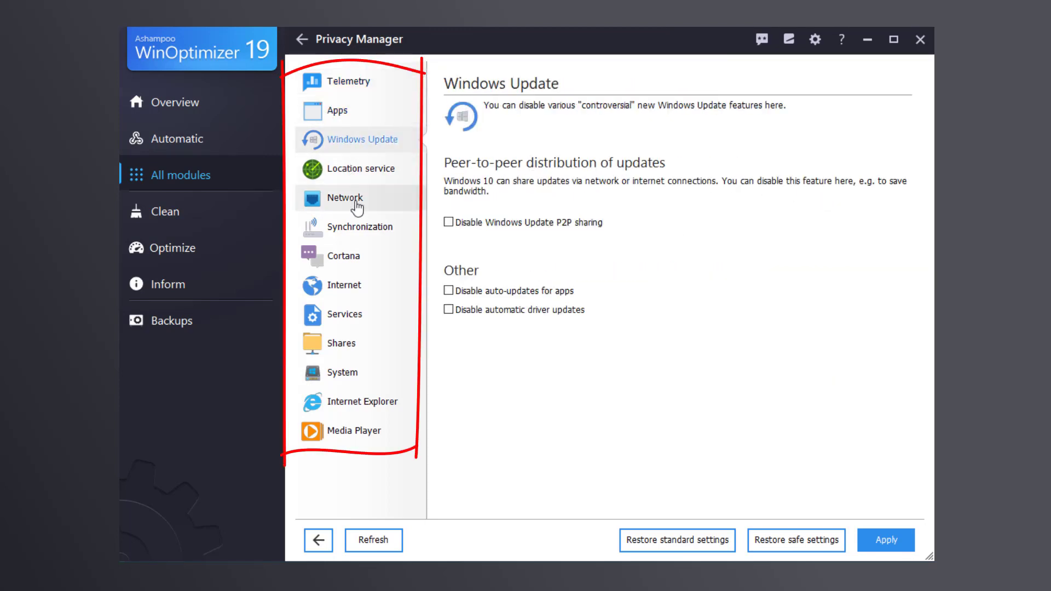
{"action": "left_click", "coordinate": [346, 288]}
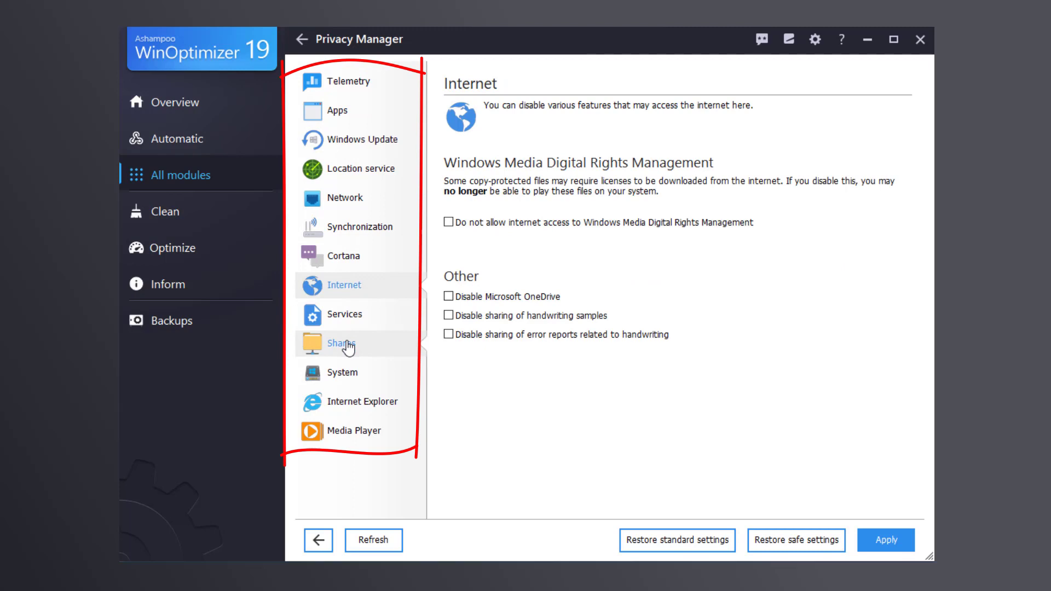
{"action": "left_click", "coordinate": [350, 344]}
{"action": "left_click", "coordinate": [344, 376]}
{"action": "left_click", "coordinate": [356, 433]}
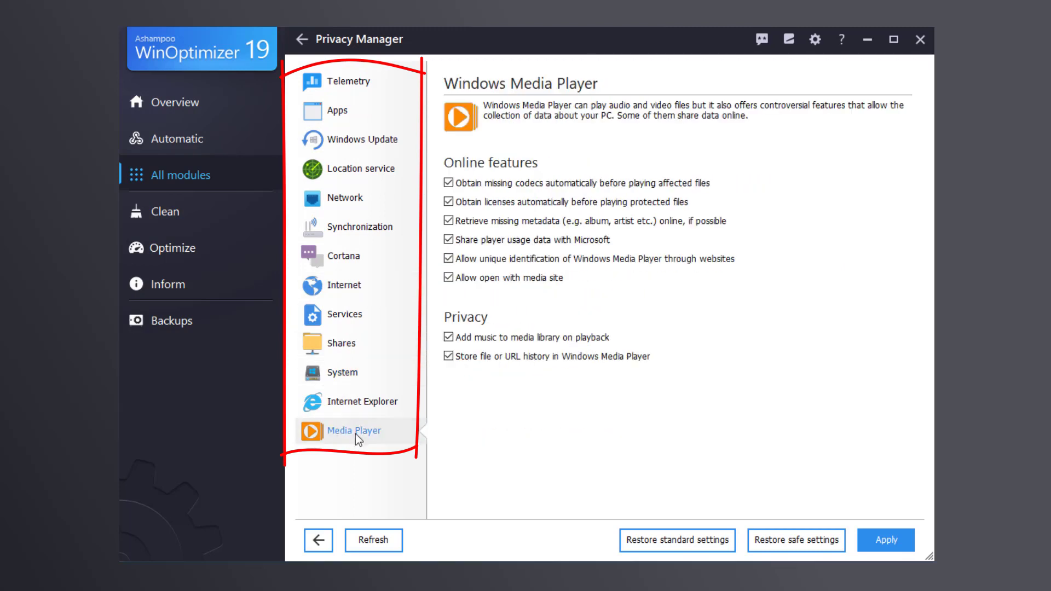
{"action": "left_click", "coordinate": [337, 87]}
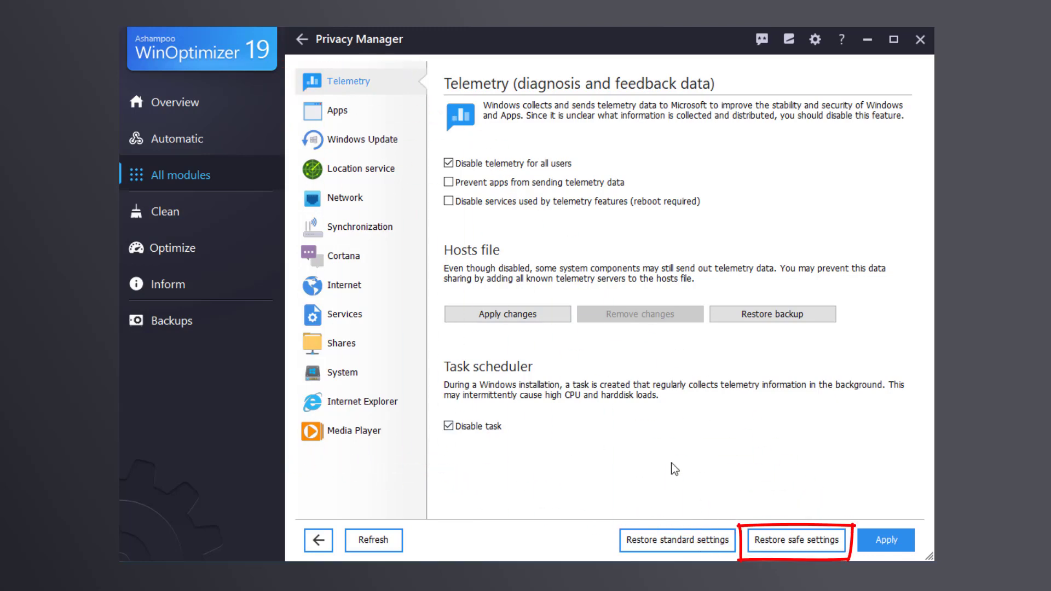
Step: Restore the safe privacy settings, modifying 22 settings, and apply them
{"action": "left_click", "coordinate": [798, 541]}
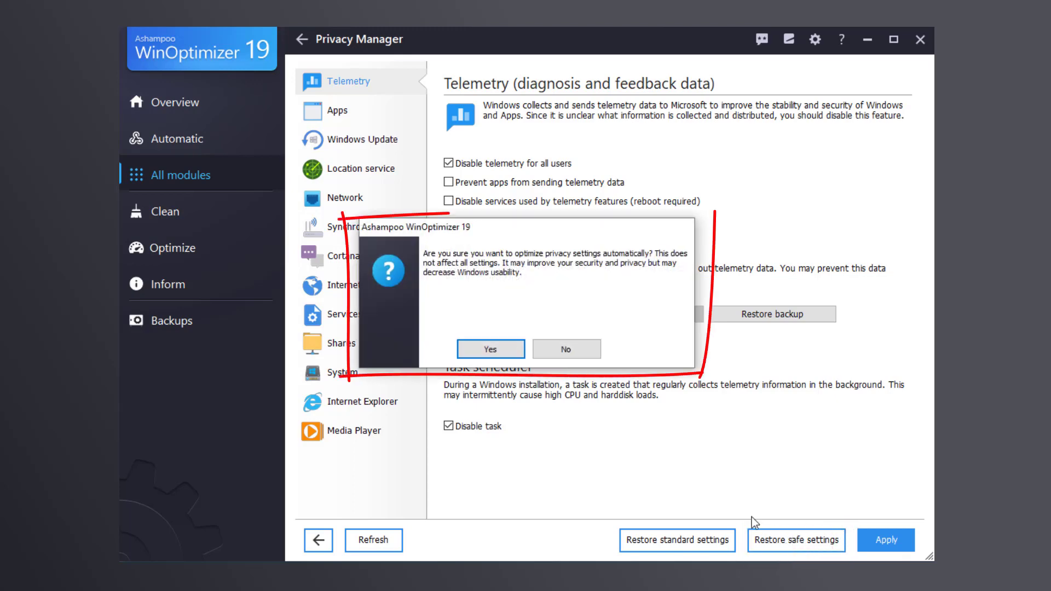
{"action": "left_click", "coordinate": [492, 347]}
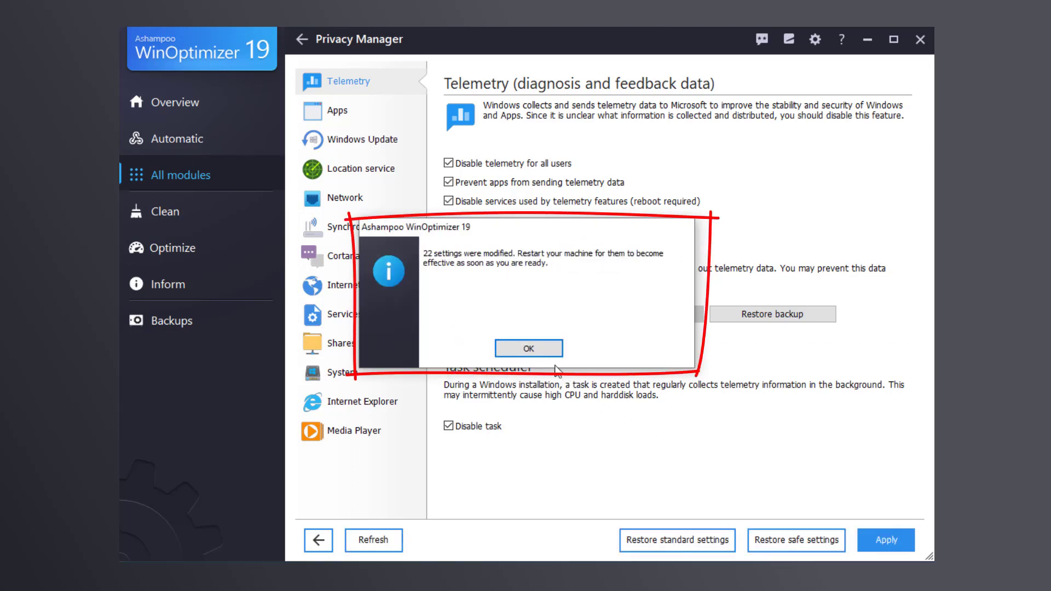
{"action": "left_click", "coordinate": [535, 350]}
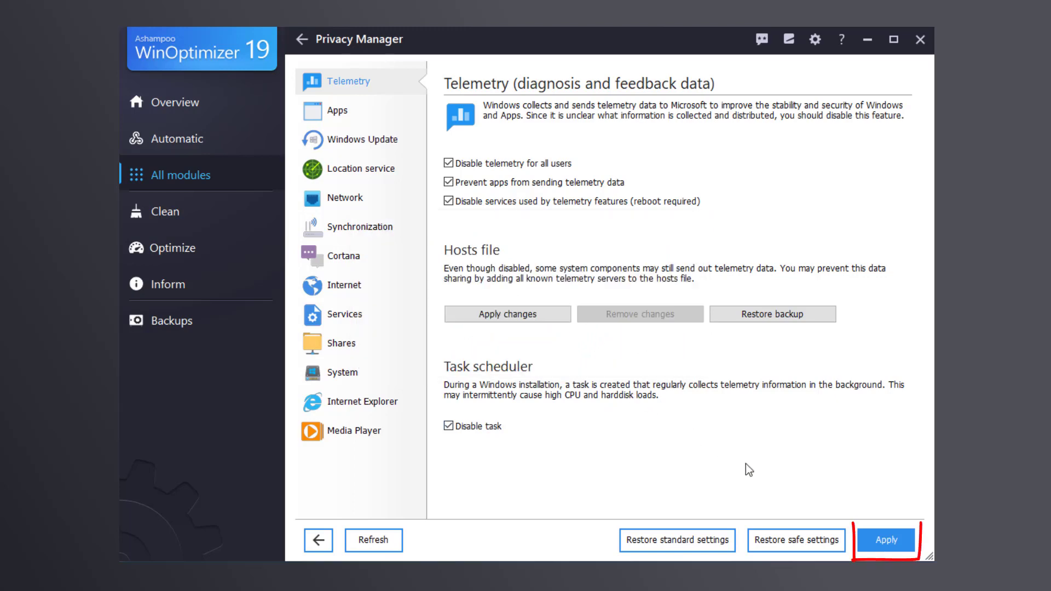
{"action": "left_click", "coordinate": [887, 542]}
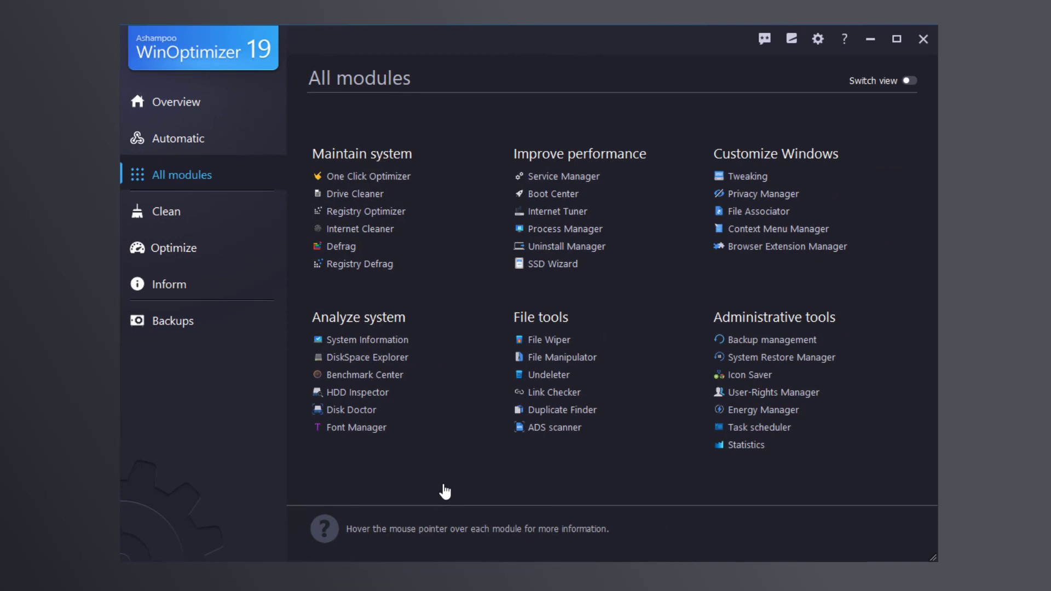
Step: Run a One Click Optimizer scan, finding 119 objects (10 MB), then go back to All modules
{"action": "mouse_move", "coordinate": [445, 181]}
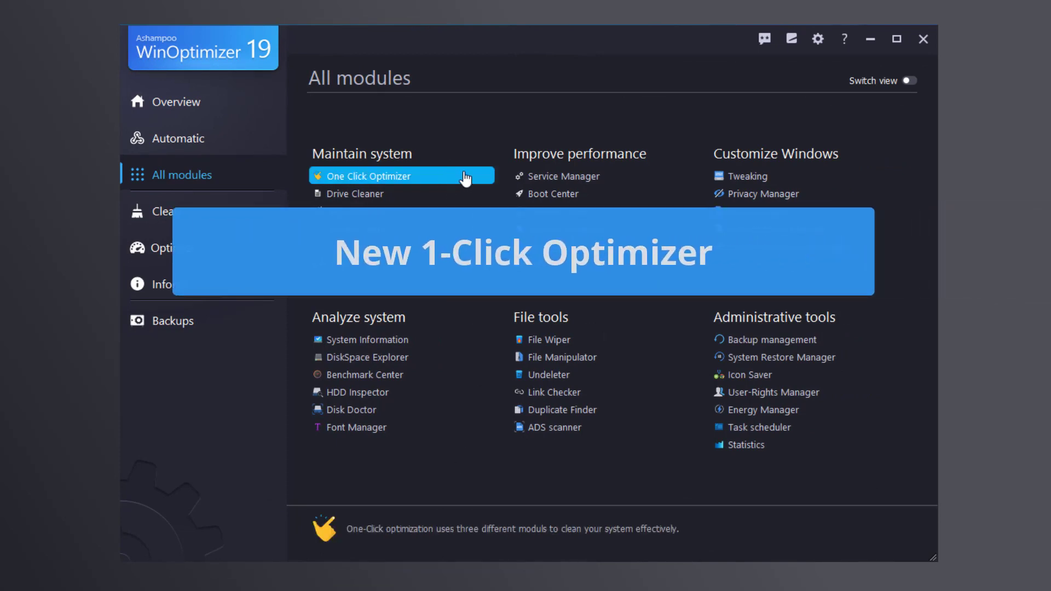
{"action": "left_click", "coordinate": [464, 177]}
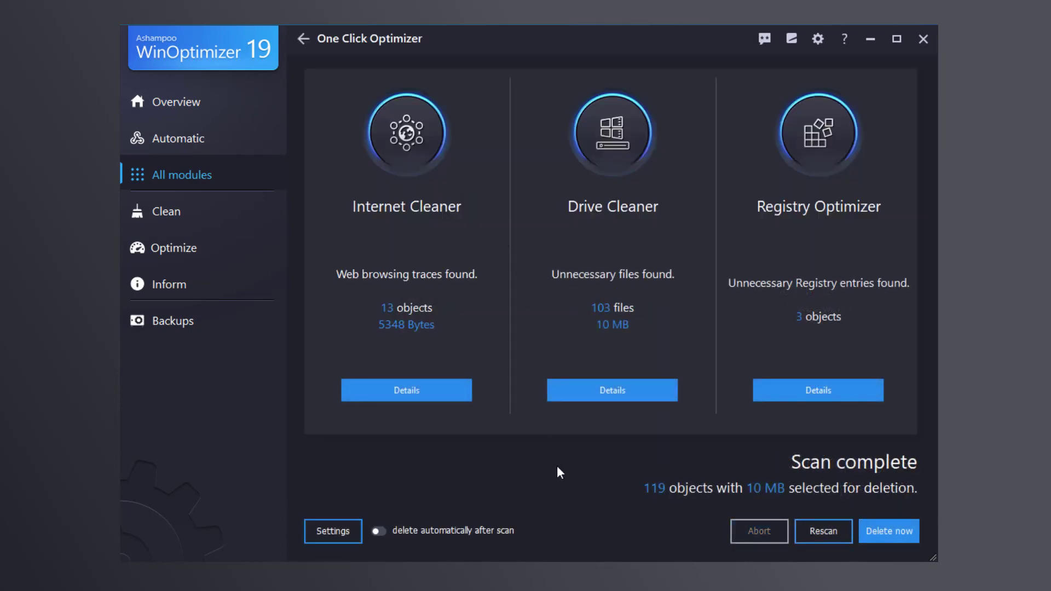
{"action": "left_click", "coordinate": [203, 176]}
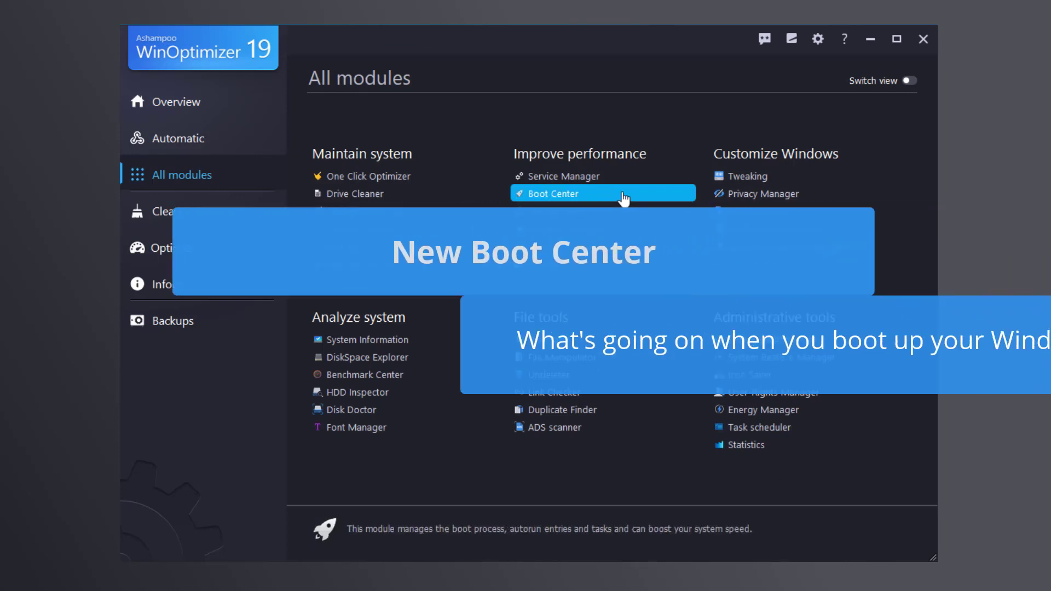
Step: View the Boot Center's boot time, autorun, tasks and shutdown pages, then return to All modules
{"action": "left_click", "coordinate": [624, 195]}
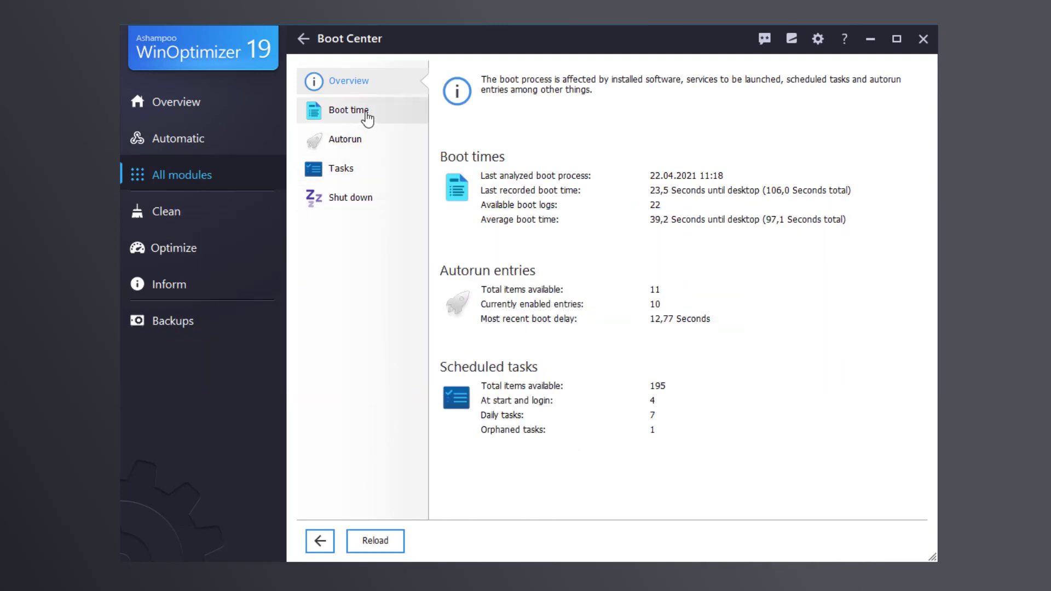
{"action": "left_click", "coordinate": [366, 111]}
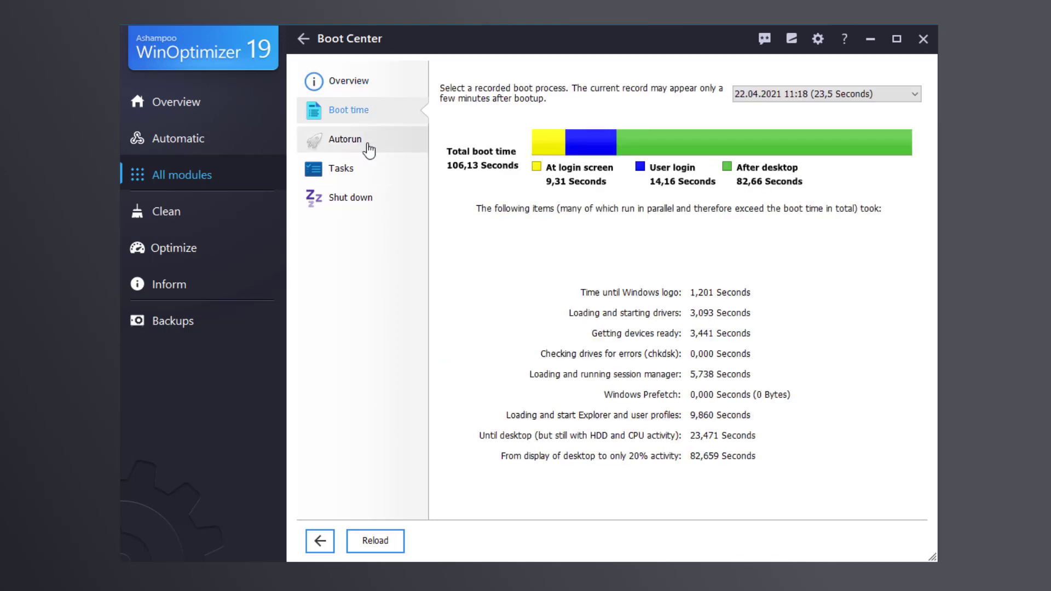
{"action": "left_click", "coordinate": [367, 148]}
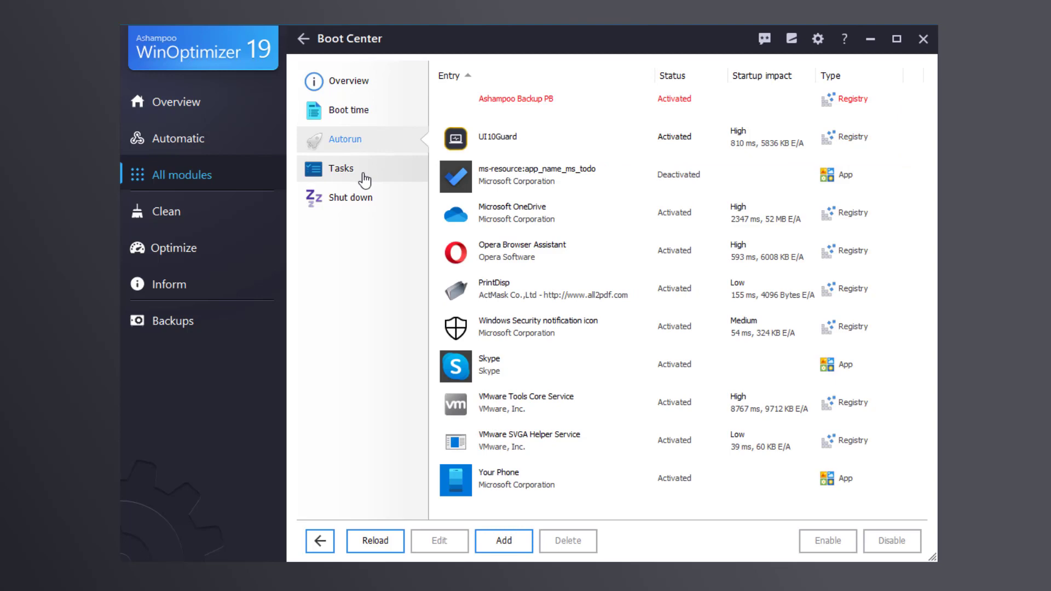
{"action": "left_click", "coordinate": [365, 179]}
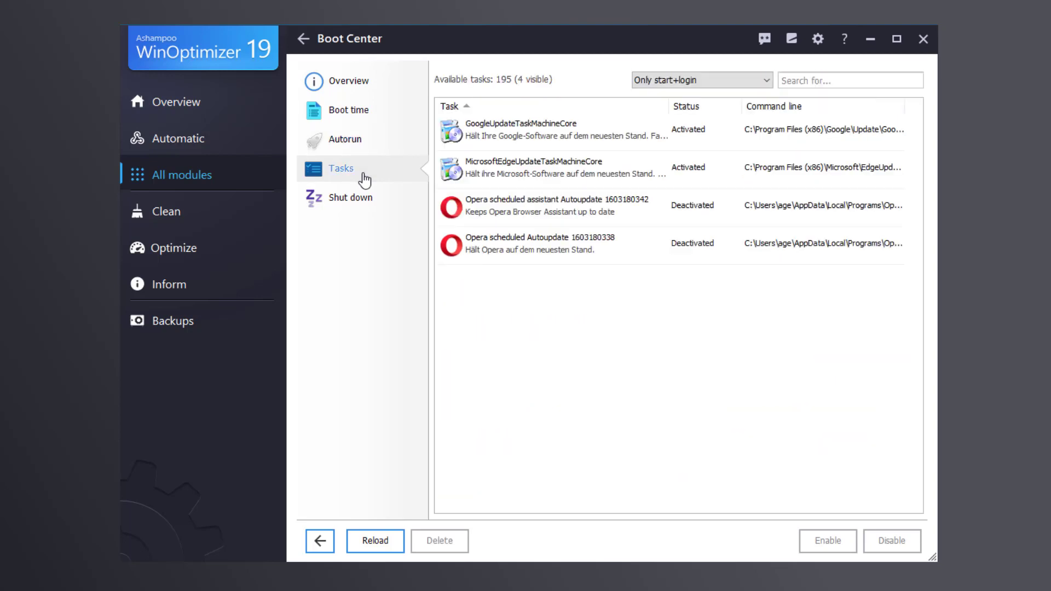
{"action": "left_click", "coordinate": [352, 205]}
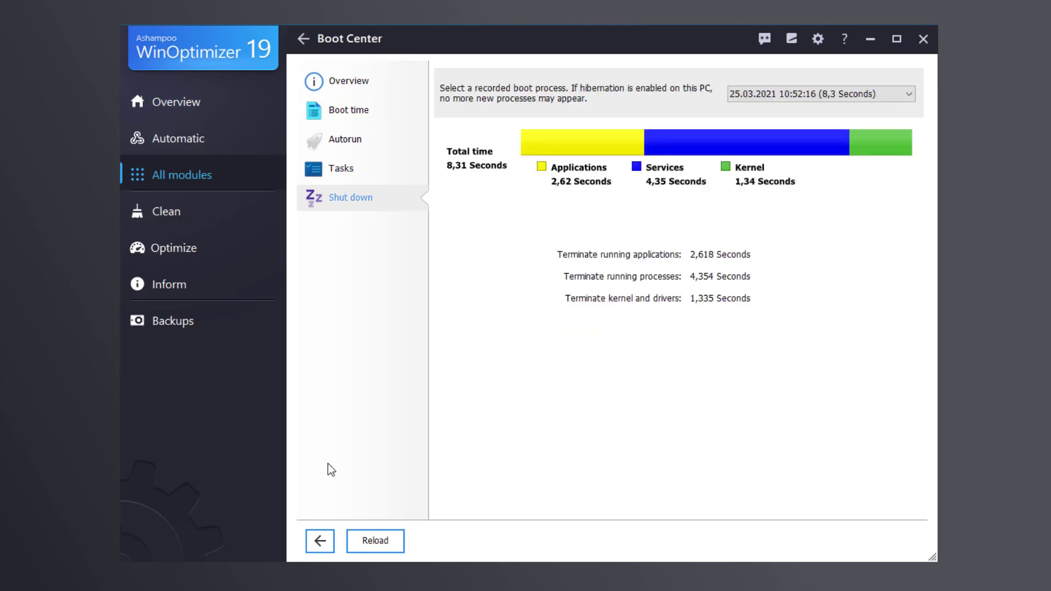
{"action": "left_click", "coordinate": [320, 541]}
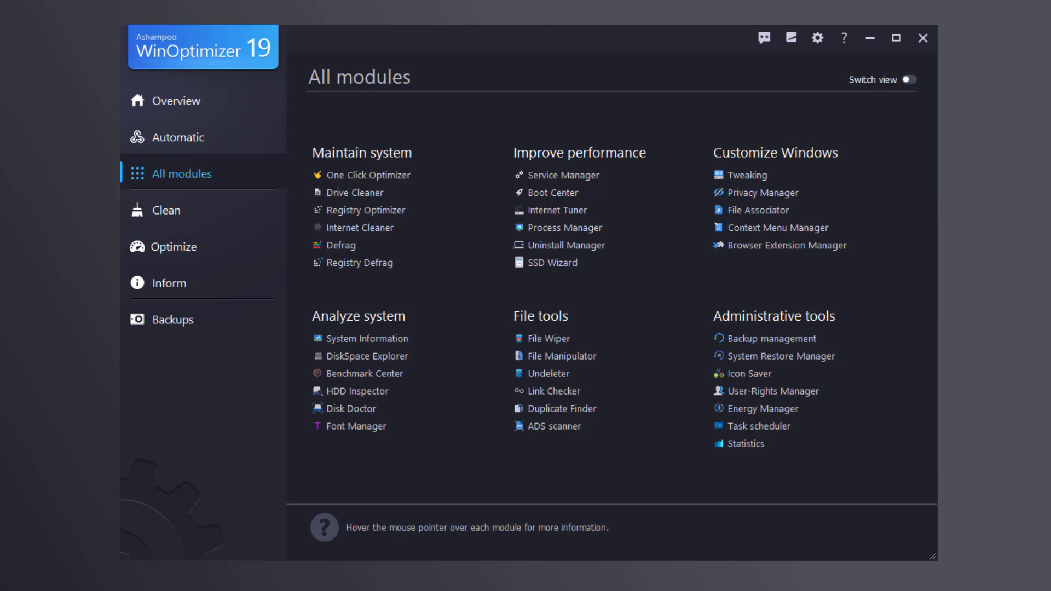
Step: Show the Automatic optimization page, with all three automatic features switched off
{"action": "left_click", "coordinate": [187, 141]}
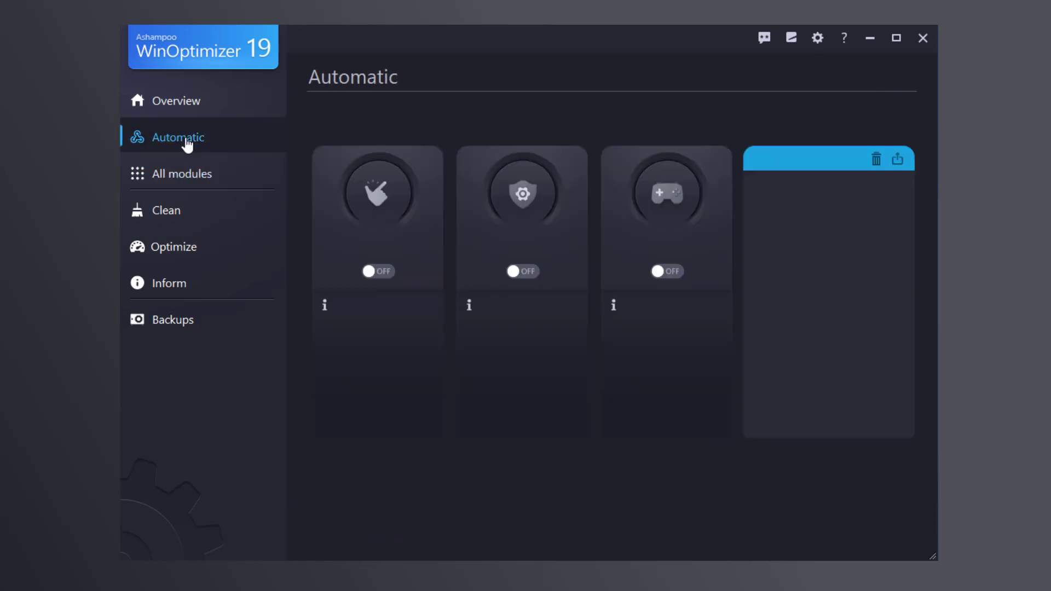